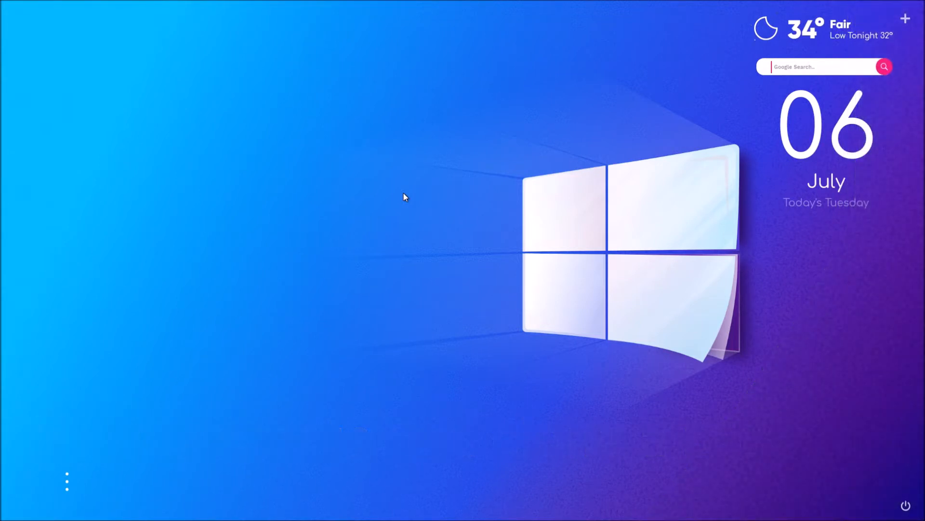
Step: Switch to Firefox and open the GitHub account's list of repositories
mouse_move(402, 519)
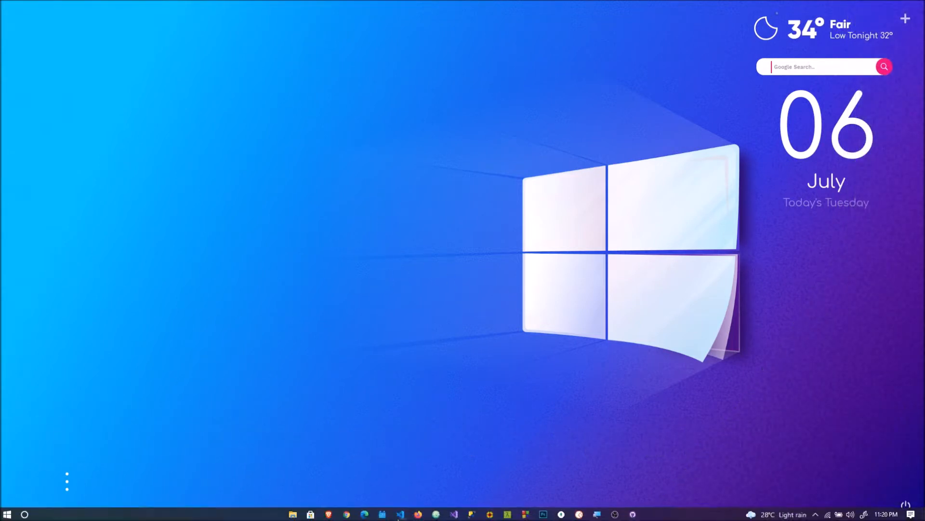
left_click(416, 515)
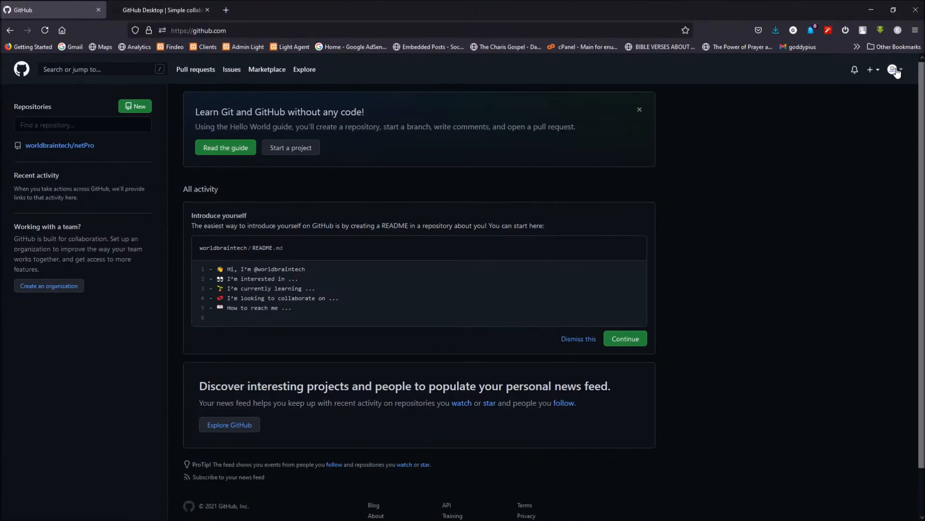
left_click(895, 72)
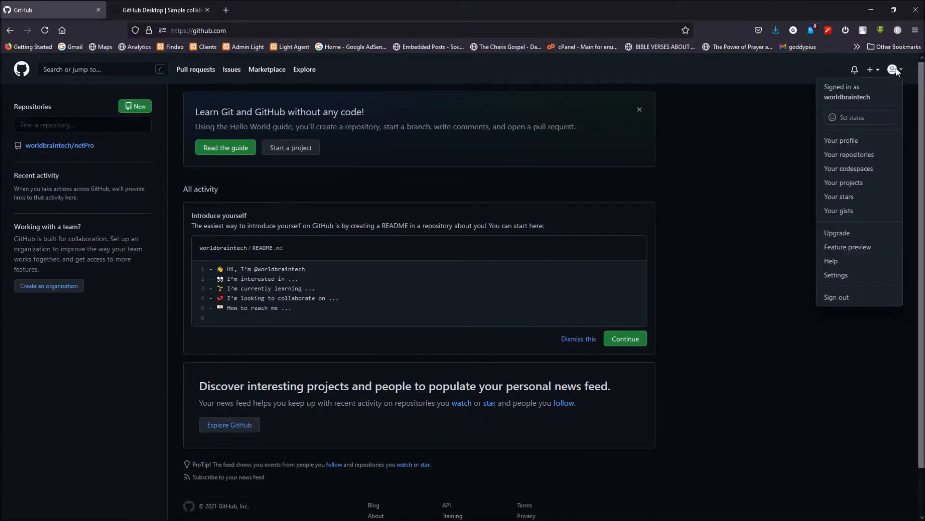
left_click(865, 152)
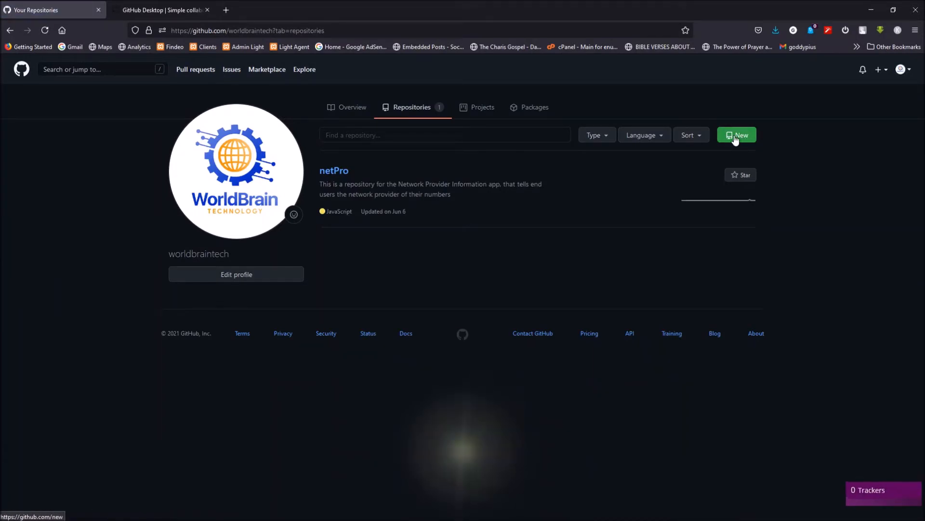
Step: Go back to the GitHub home page, dismiss the deletion notice and start creating a new repository
key("alt+Left")
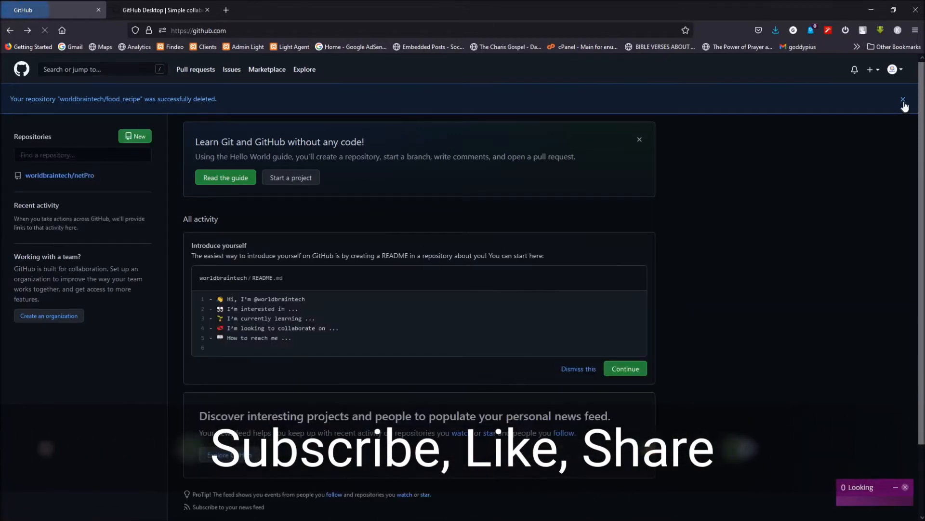
left_click(903, 100)
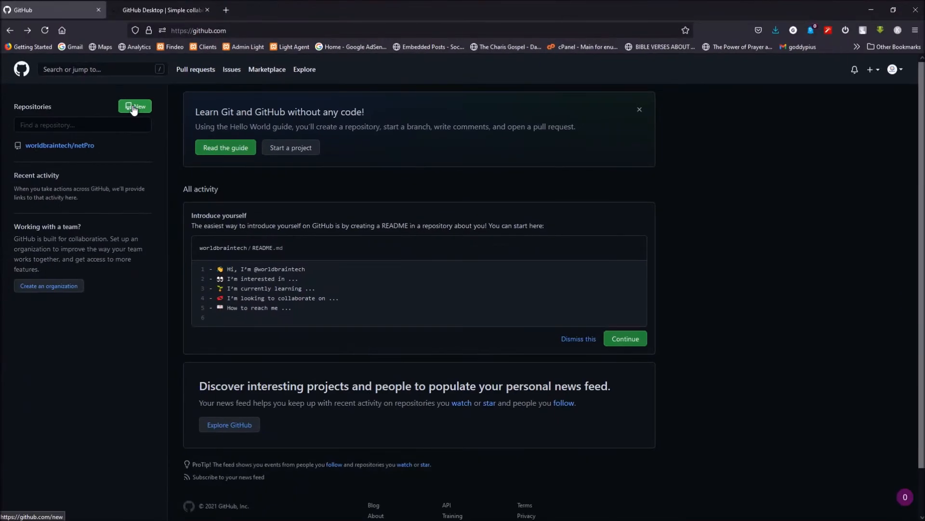
left_click(134, 108)
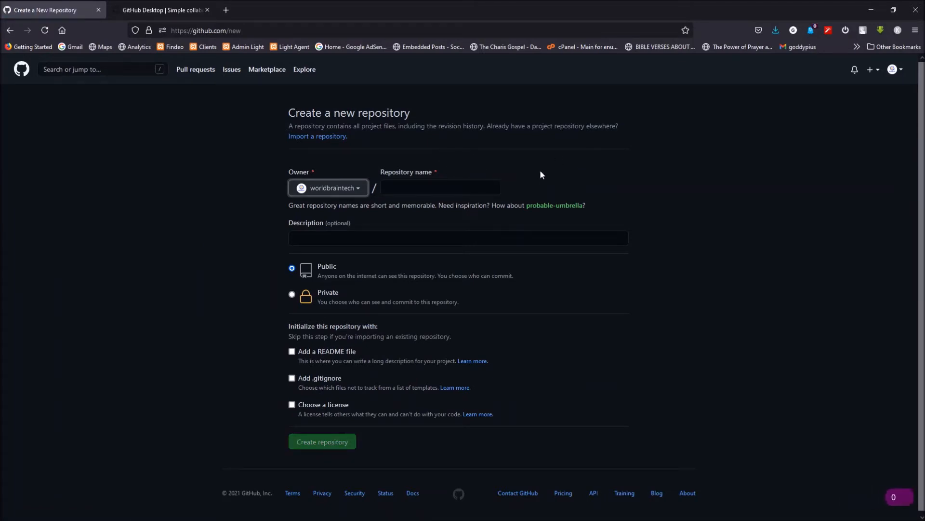
Step: Name the new repository food_recipe
left_click(458, 188)
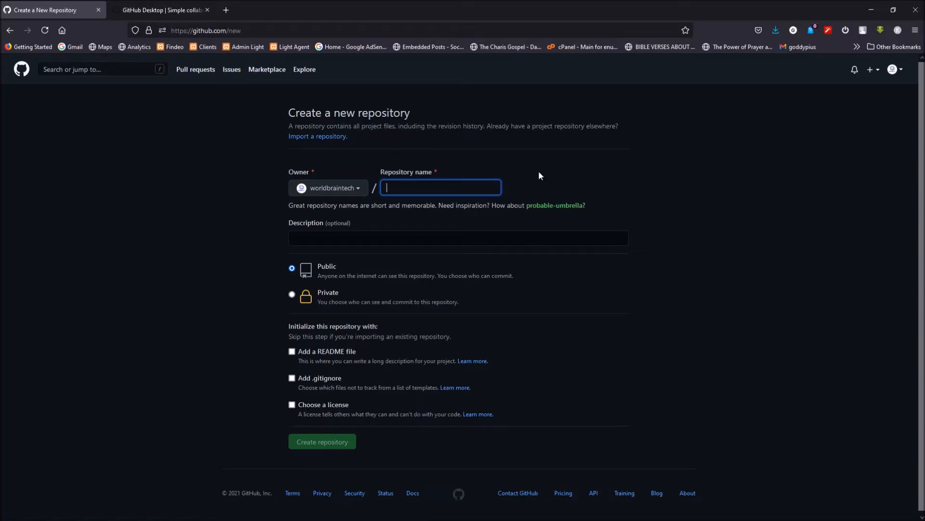
type("food_recipe")
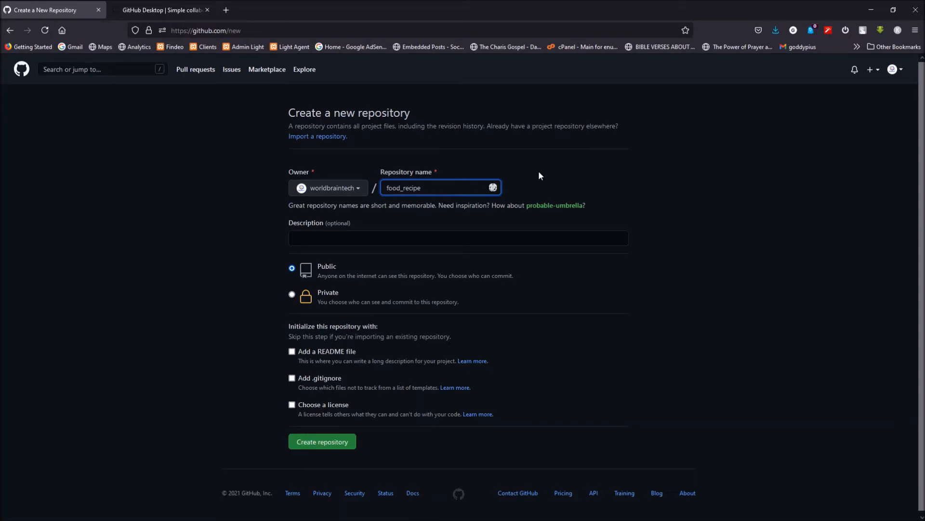
Step: Try the repository name with a space in place of the underscore, and restore it to food_recipe
key("BackSpace")
key("BackSpace")
key("BackSpace")
key("BackSpace")
key("BackSpace")
key("BackSpace")
key("BackSpace")
type("rec")
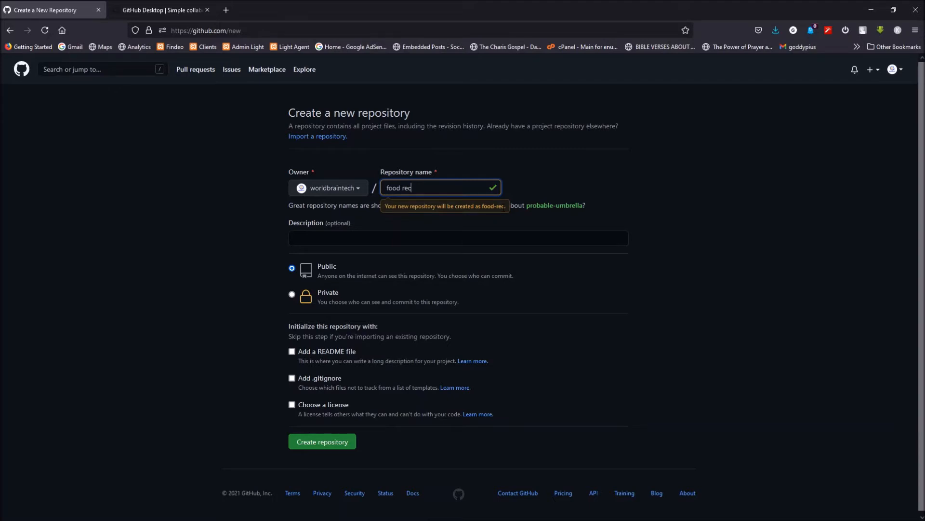
key("BackSpace")
key("BackSpace")
key("BackSpace")
key("BackSpace")
type("_")
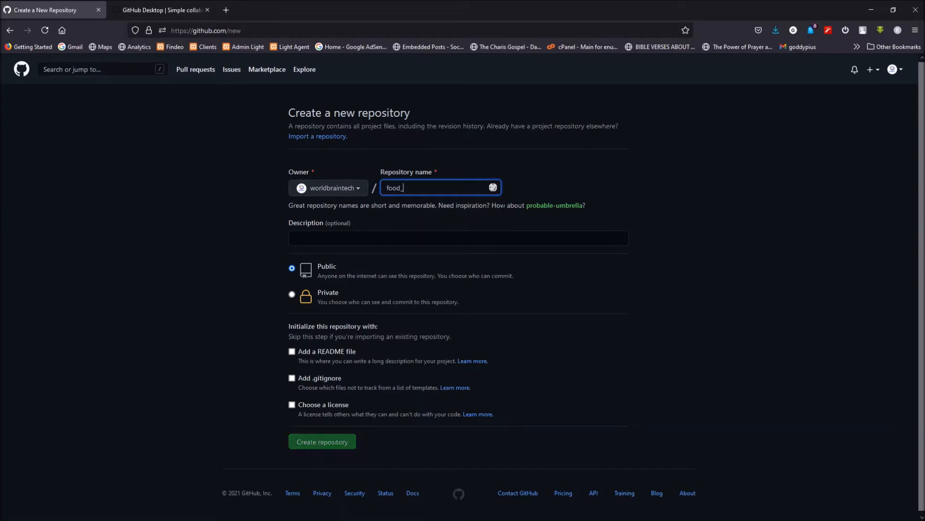
type("recipe")
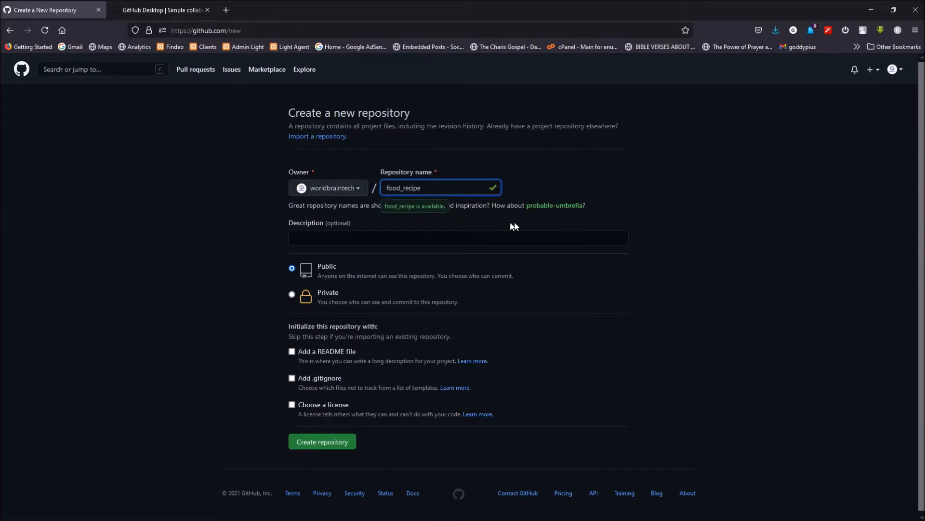
Step: Enter "This is a repository for my food recipe application" as the repository description
left_click(337, 238)
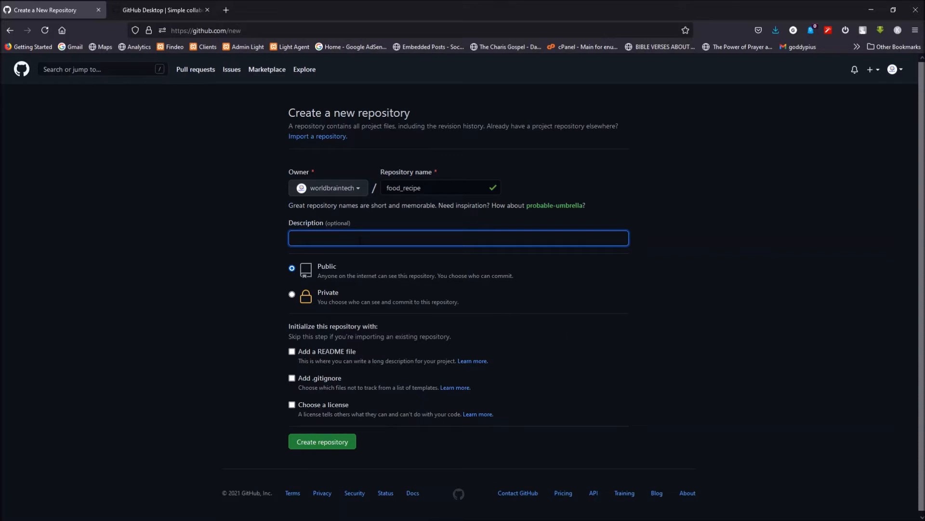
type("This is a repository ")
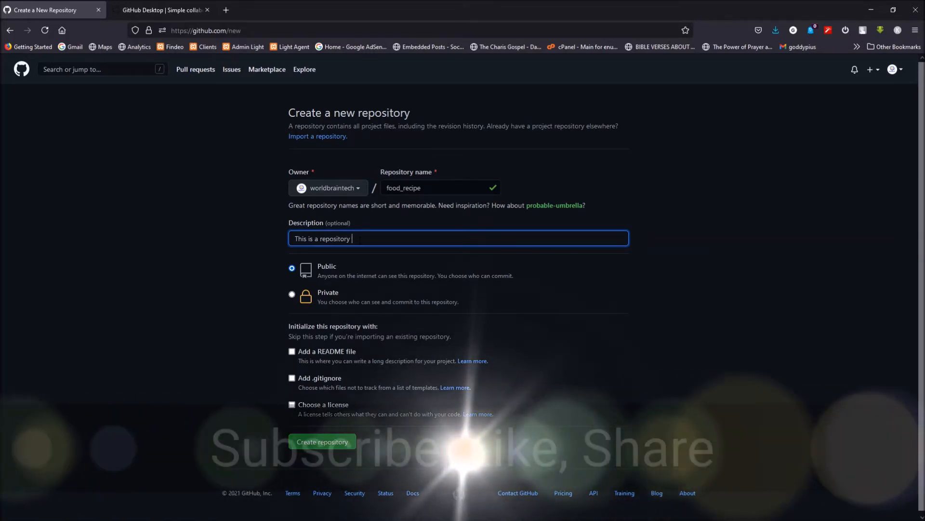
type("for my food rec")
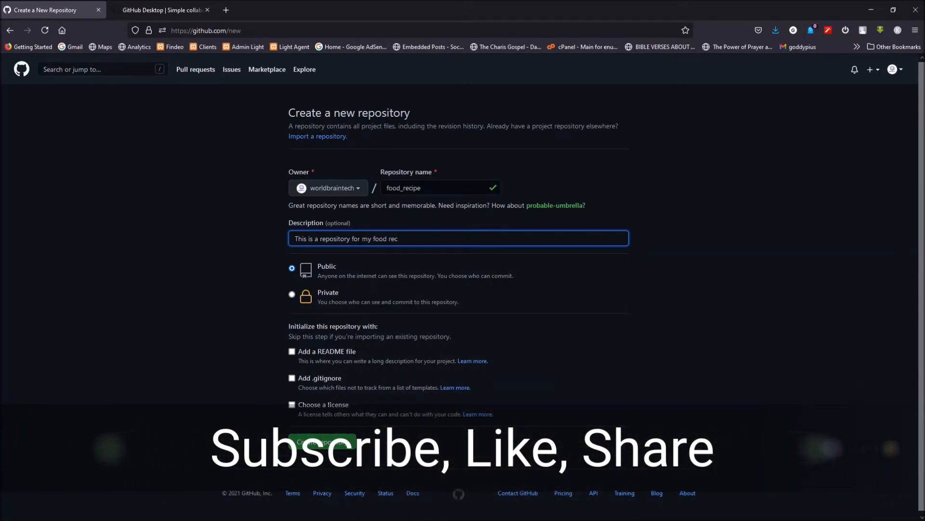
type("ipe application")
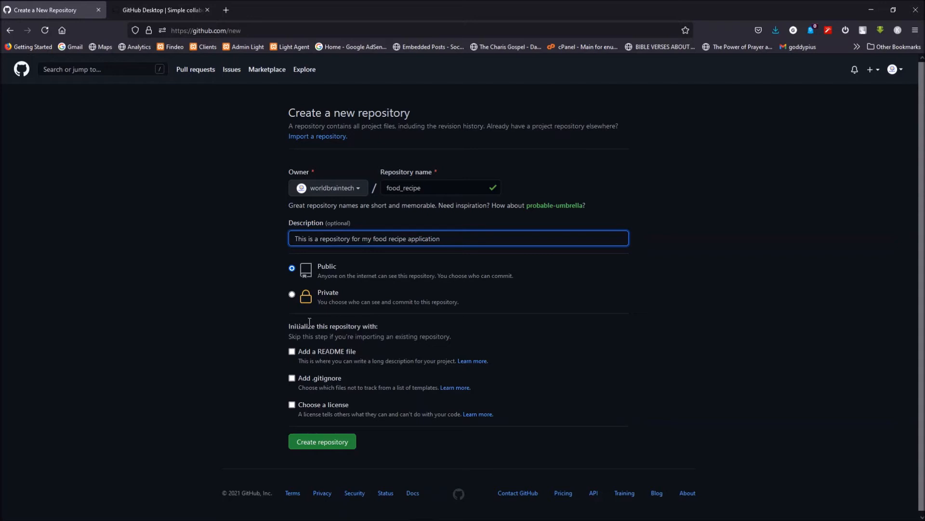
Step: Make the repository private and create it without any initial files
left_click(292, 295)
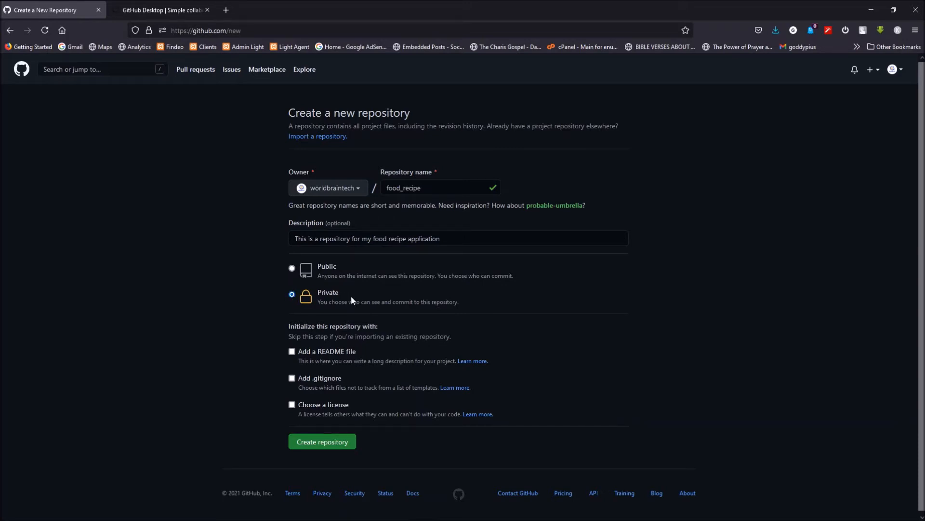
scroll(366, 344, "down", 1)
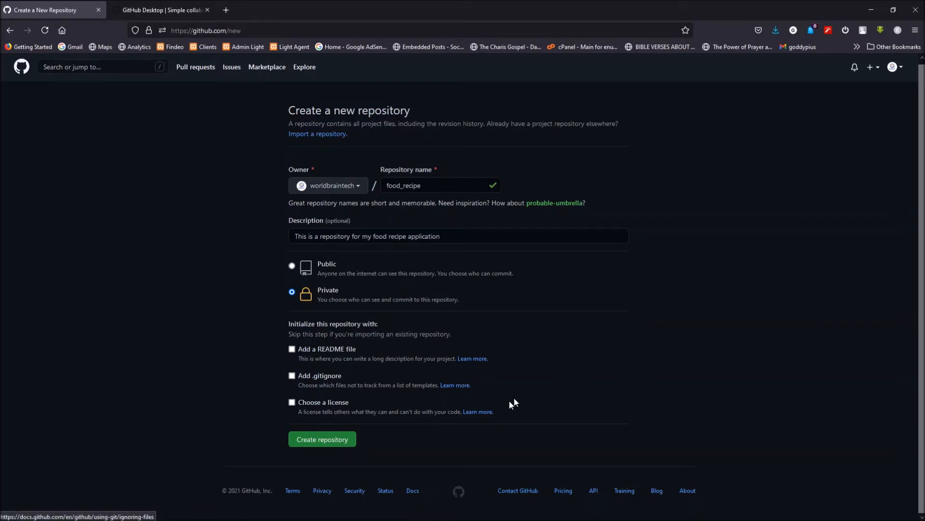
left_click(320, 439)
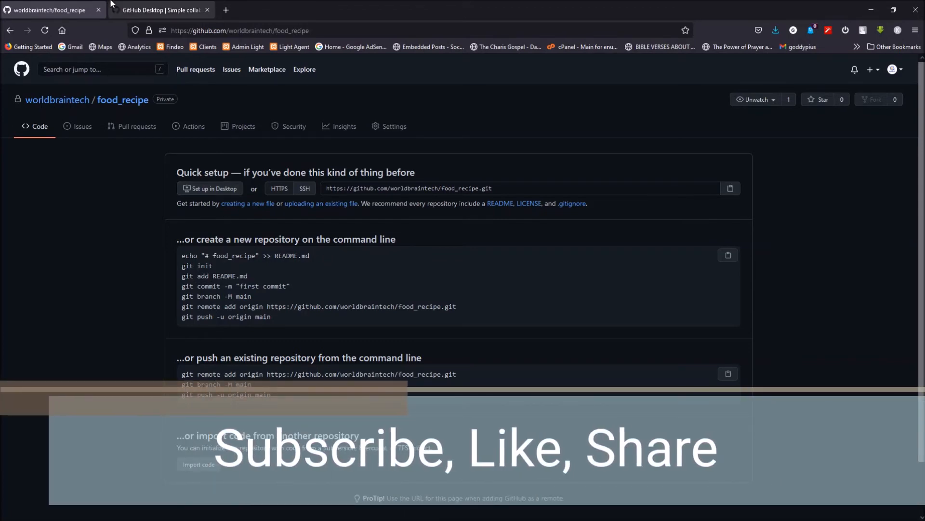
Step: Check the GitHub Desktop download page and its web address
left_click(137, 4)
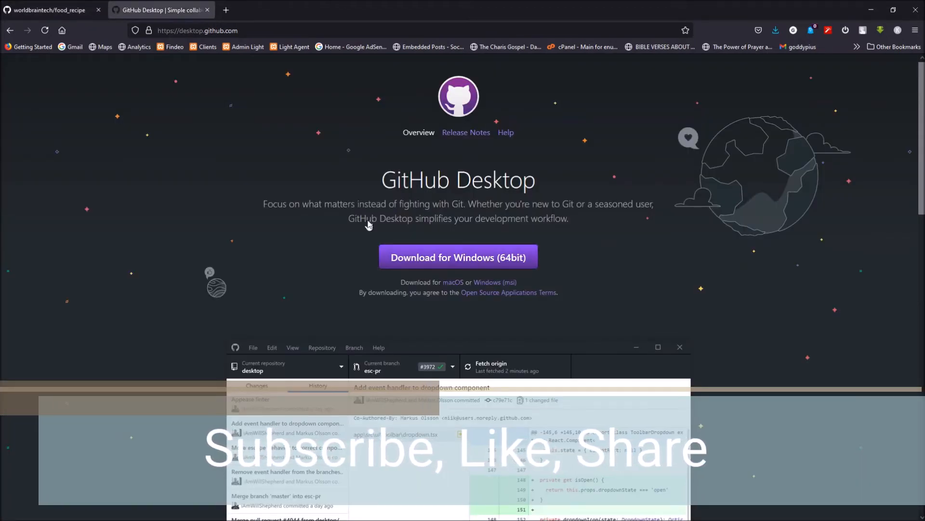
left_click(244, 30)
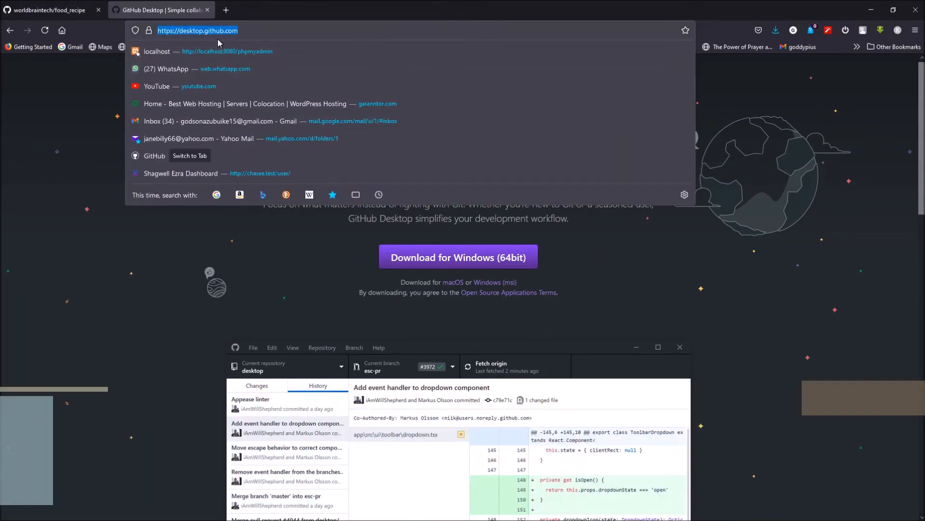
left_click(166, 260)
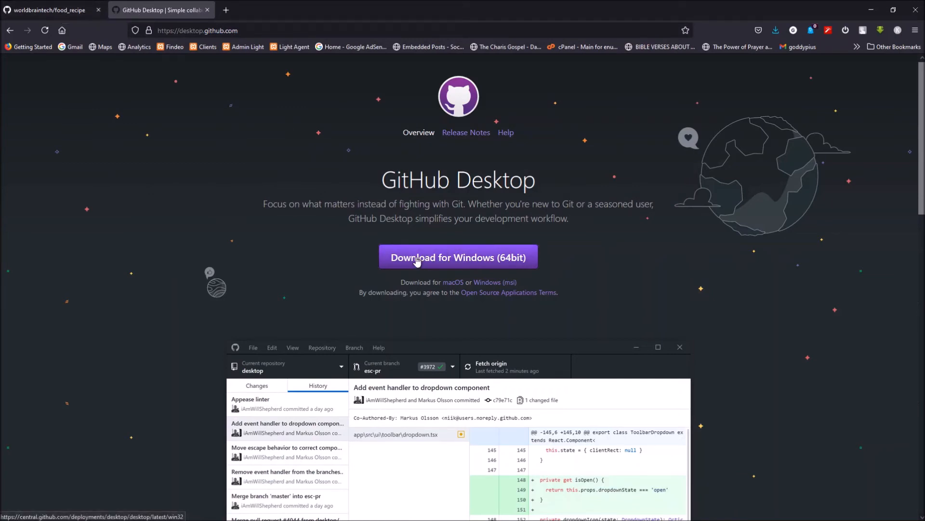
Step: Return to the food_recipe repository page and set the repository up in GitHub Desktop
left_click(51, 9)
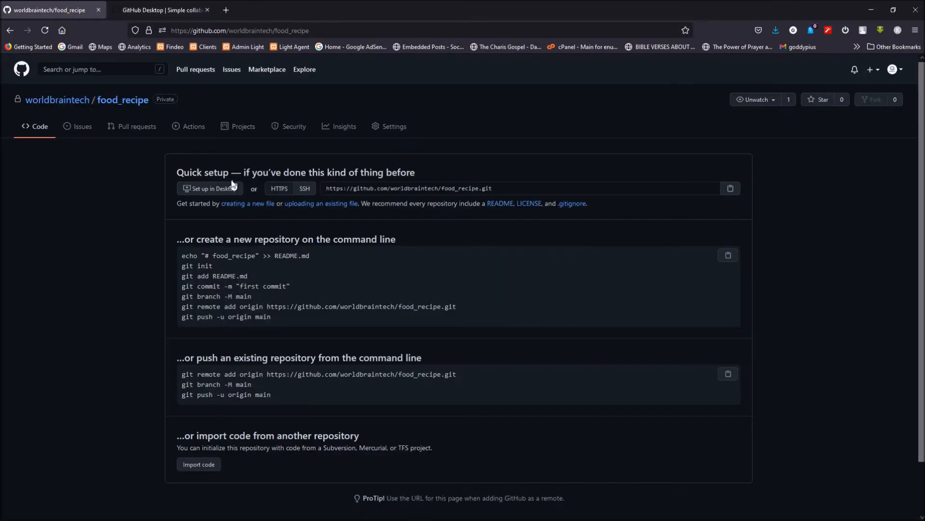
left_click(212, 192)
left_click(211, 189)
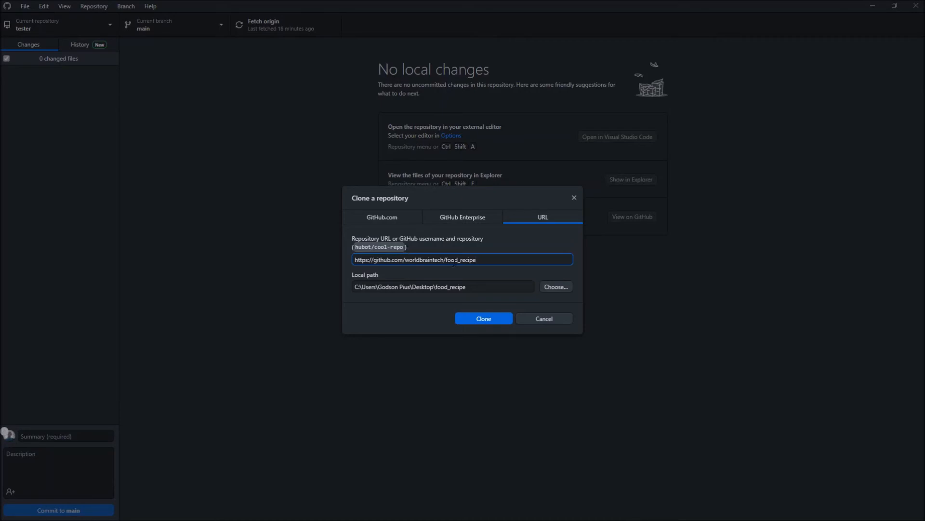
Step: Compare the repository URL in the clone dialog with the HTTPS URL on the GitHub repository page
left_click_drag(485, 259, 356, 259)
key("alt+Tab")
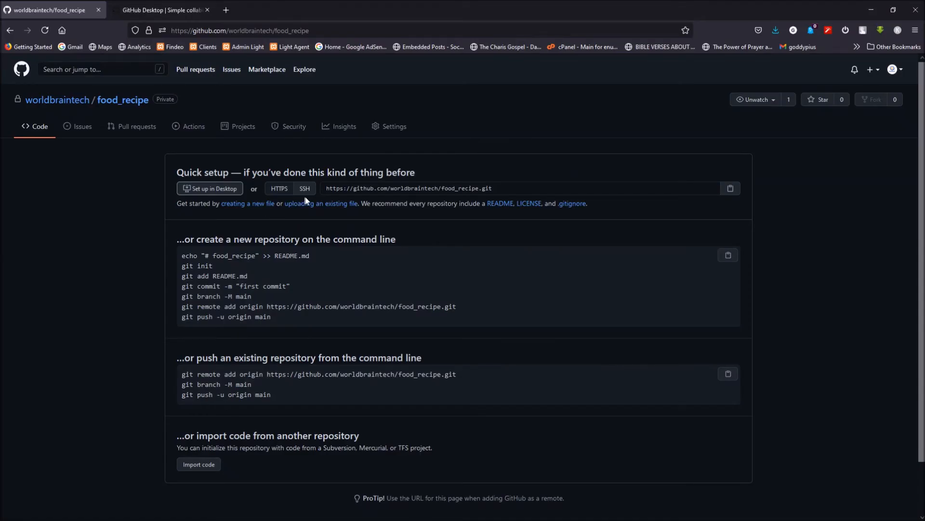
left_click_drag(482, 188, 327, 188)
key("alt+Tab")
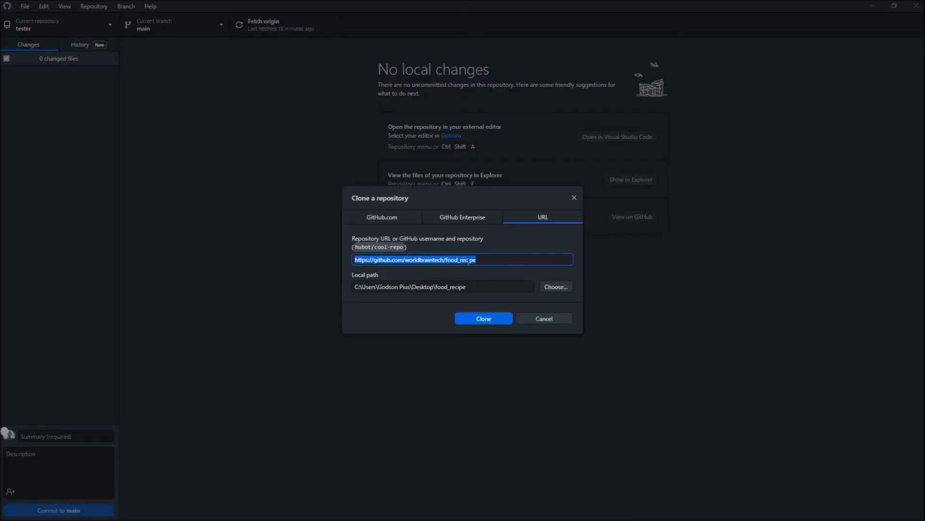
left_click(488, 262)
Step: Choose the Desktop as the local location for the food_recipe folder and clone the repository
left_click_drag(485, 288, 337, 291)
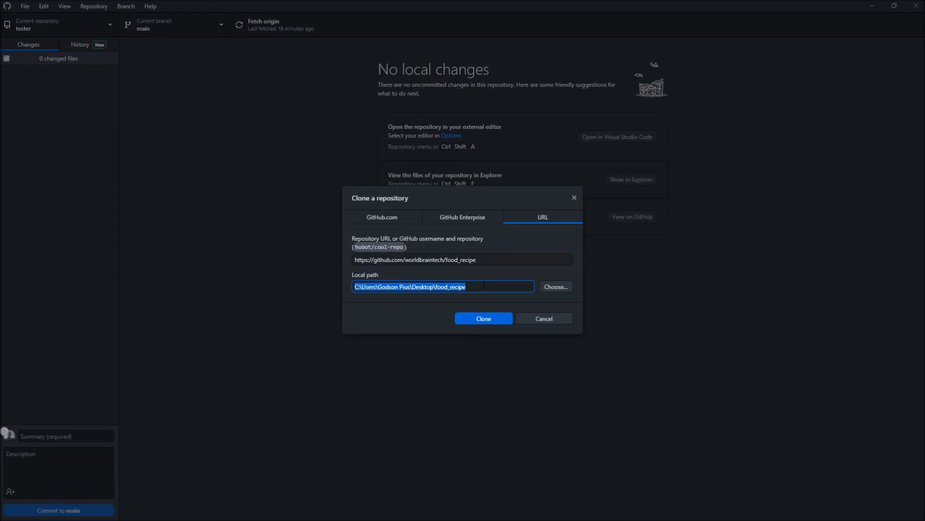
left_click(484, 285)
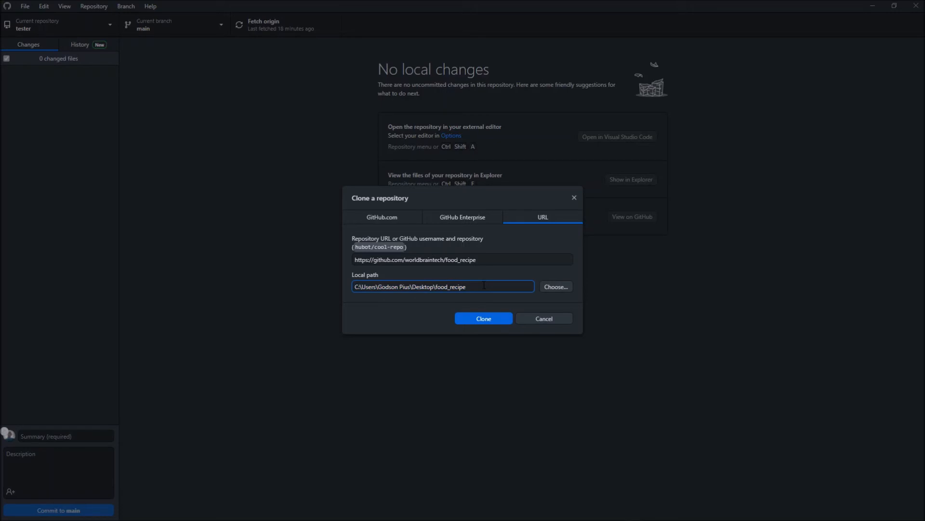
left_click(562, 290)
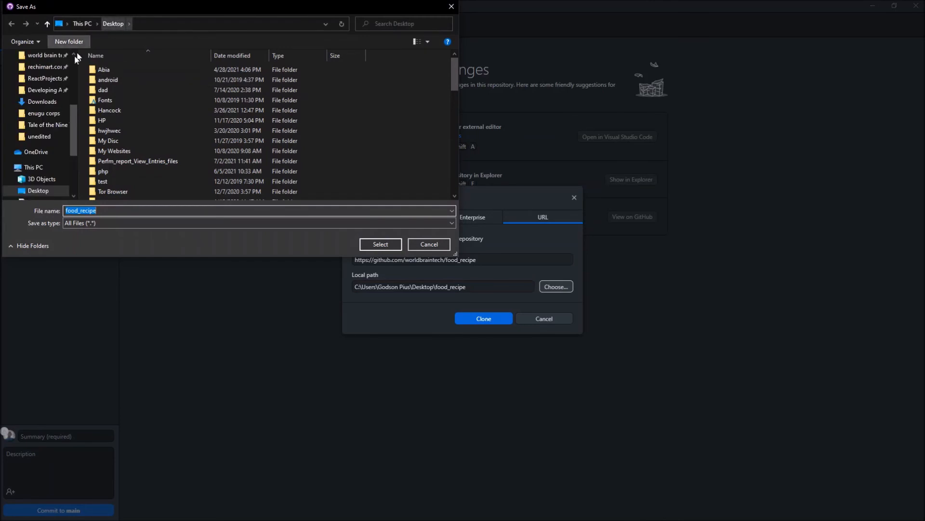
left_click_drag(75, 136, 76, 156)
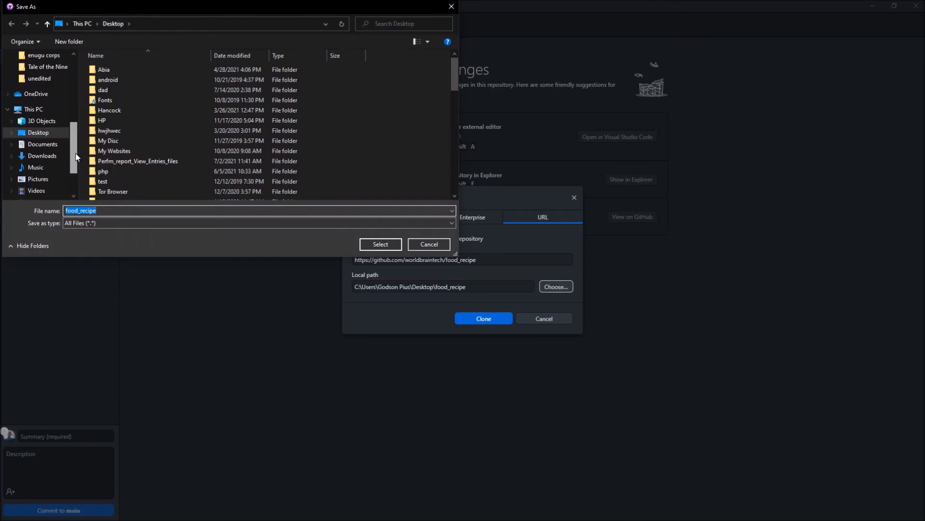
left_click(49, 135)
left_click(391, 246)
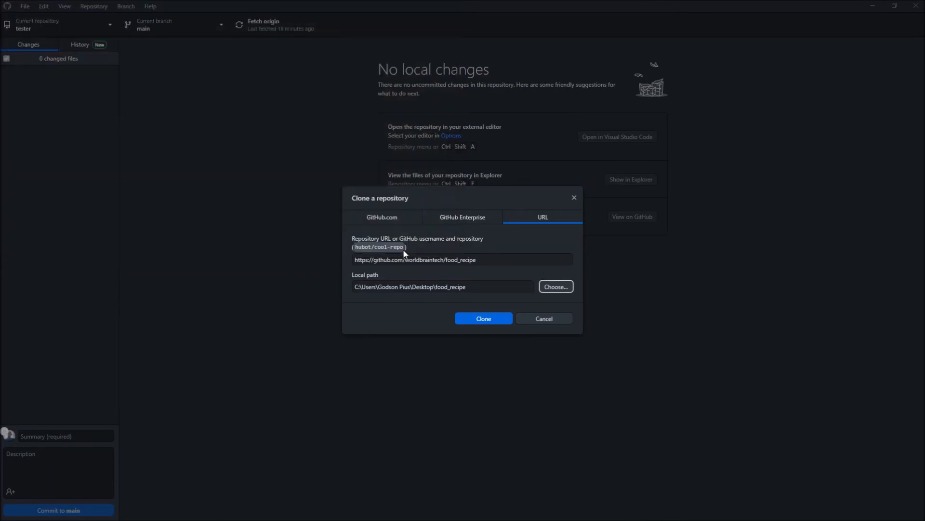
left_click(477, 319)
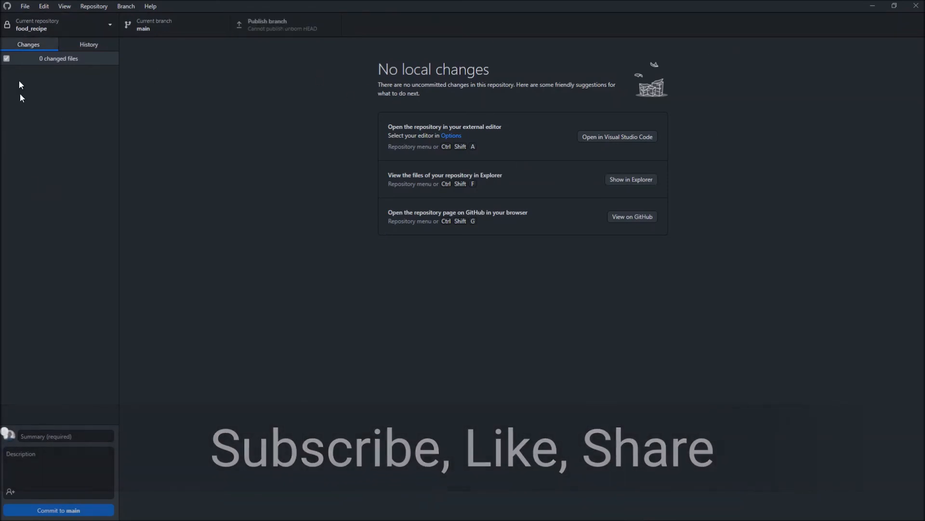
Step: Switch to File Explorer and open the cloned food_recipe folder on the Desktop
key("alt+Tab")
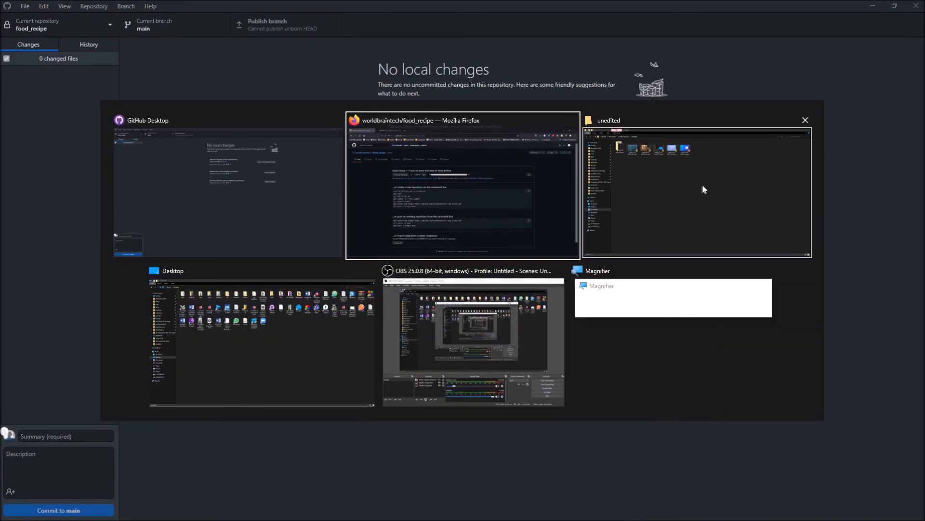
left_click(250, 184)
key("alt+Tab")
left_click(317, 311)
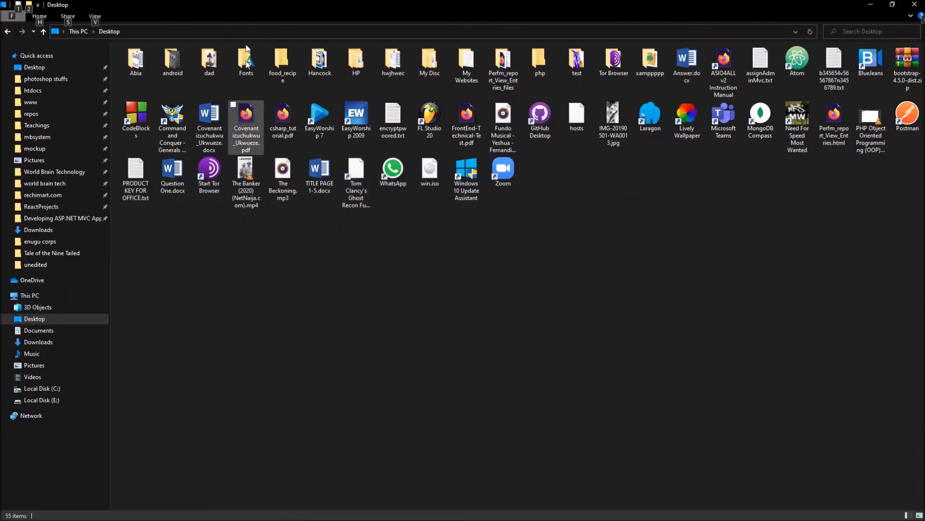
left_click(282, 68)
double_click(280, 68)
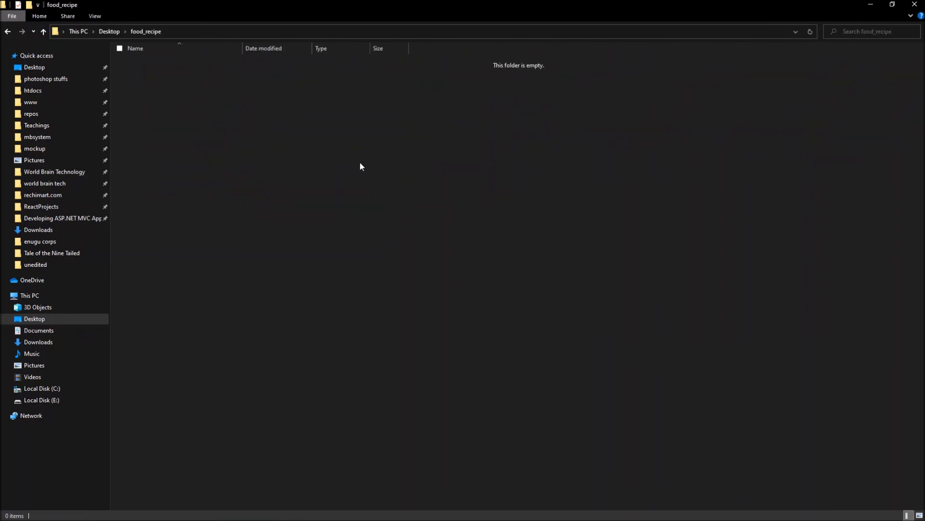
Step: Create a new text document named test.txt in the food_recipe folder
right_click(221, 128)
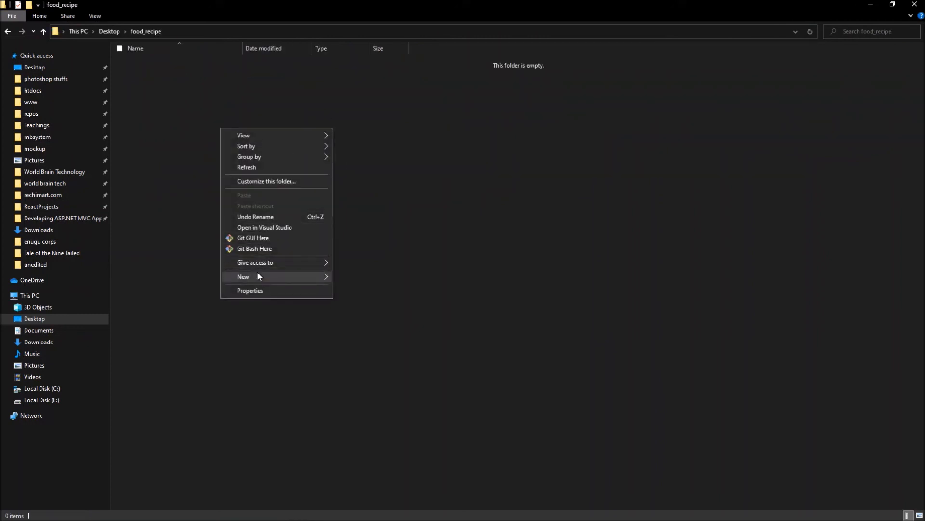
mouse_move(303, 277)
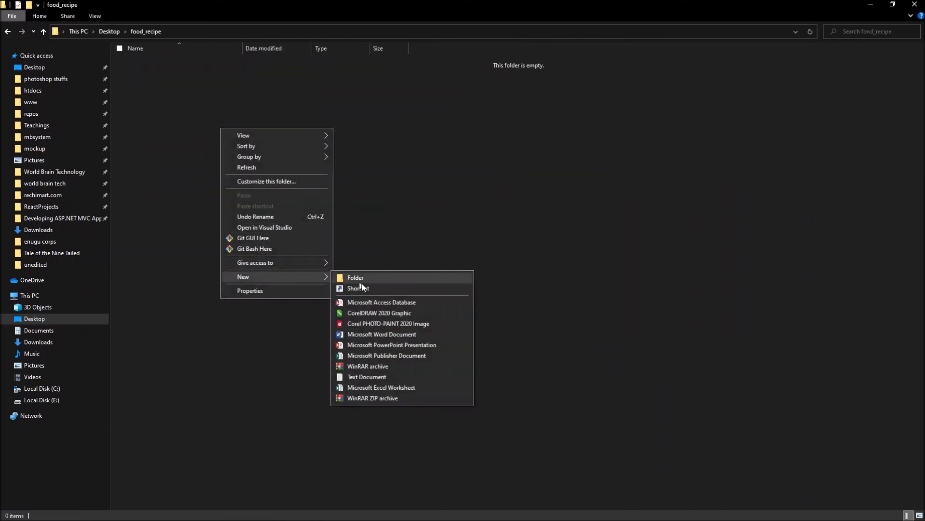
left_click(374, 376)
type("test")
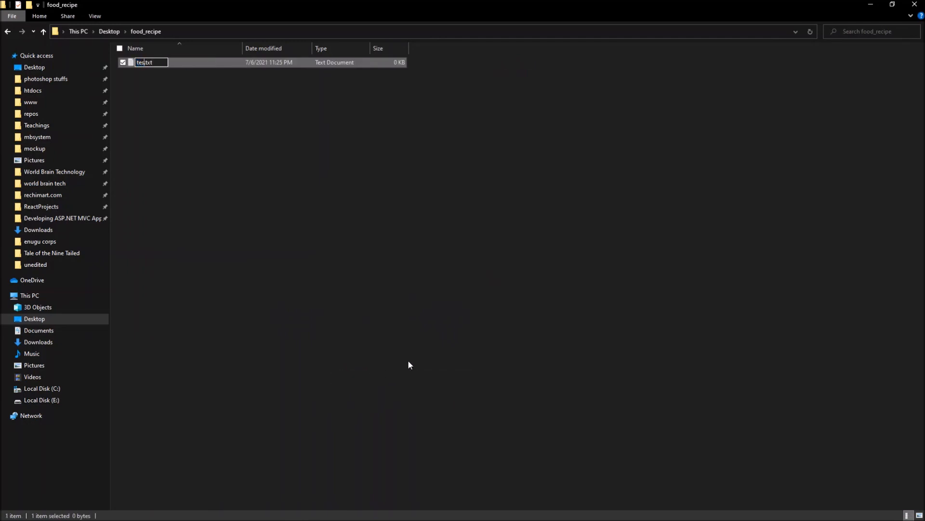
key("Return")
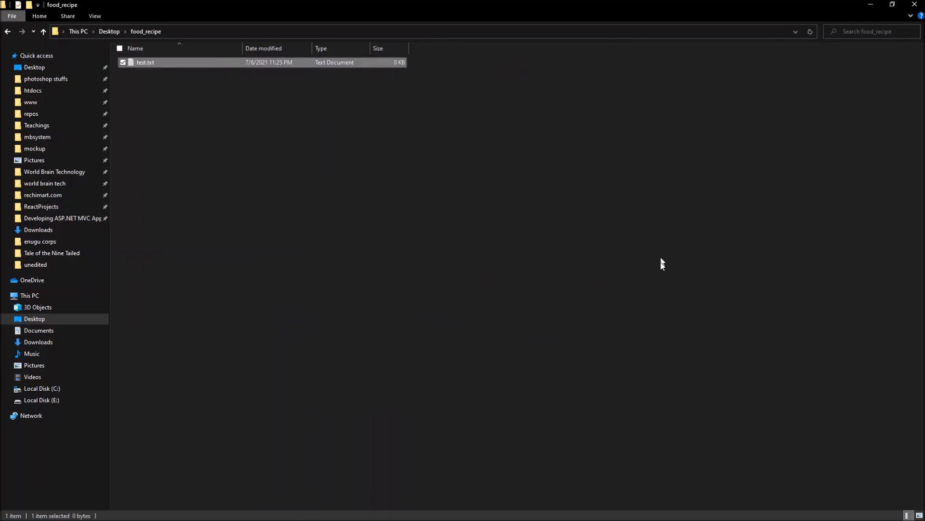
left_click(630, 289)
Step: Switch to GitHub Desktop and select test.txt among the changed files of food_recipe
mouse_move(470, 519)
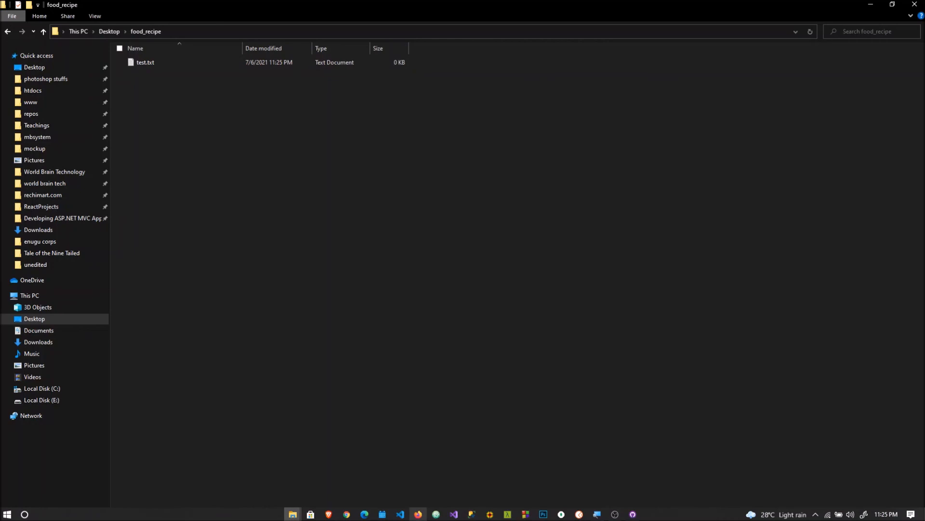
left_click(633, 514)
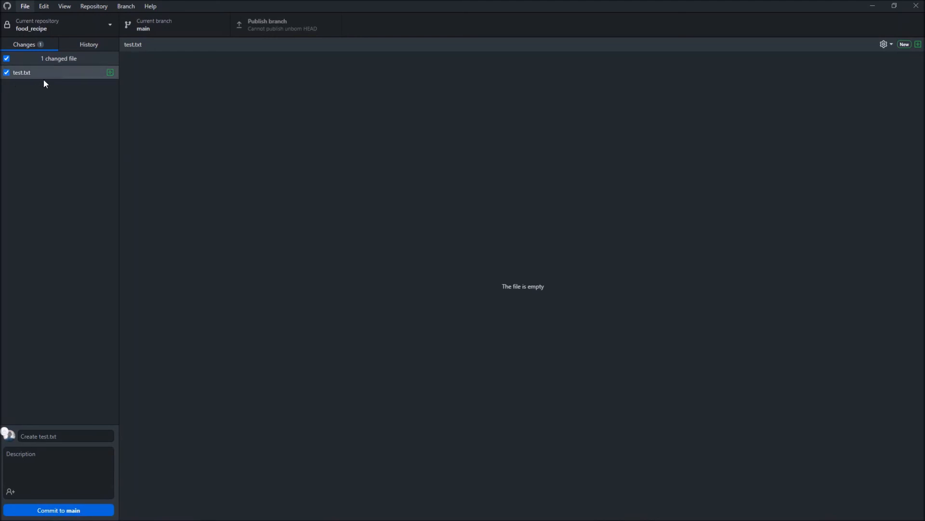
left_click(39, 75)
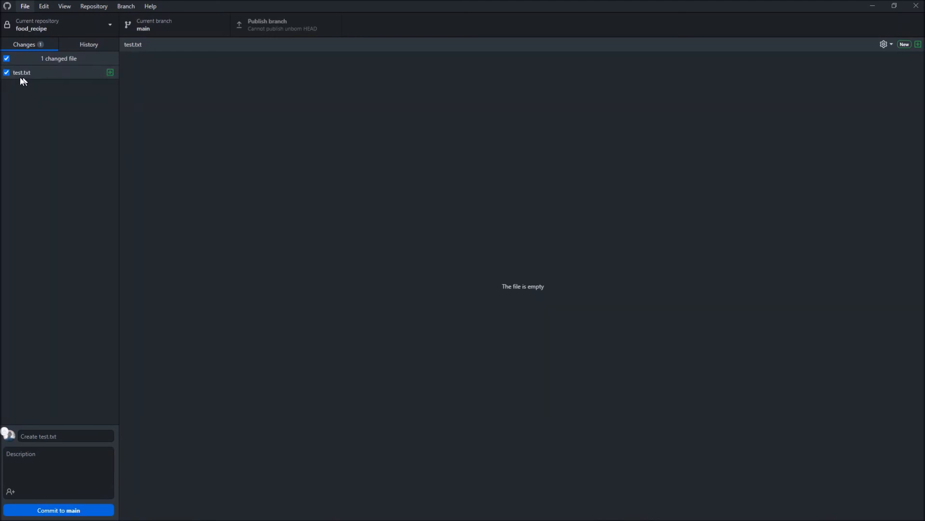